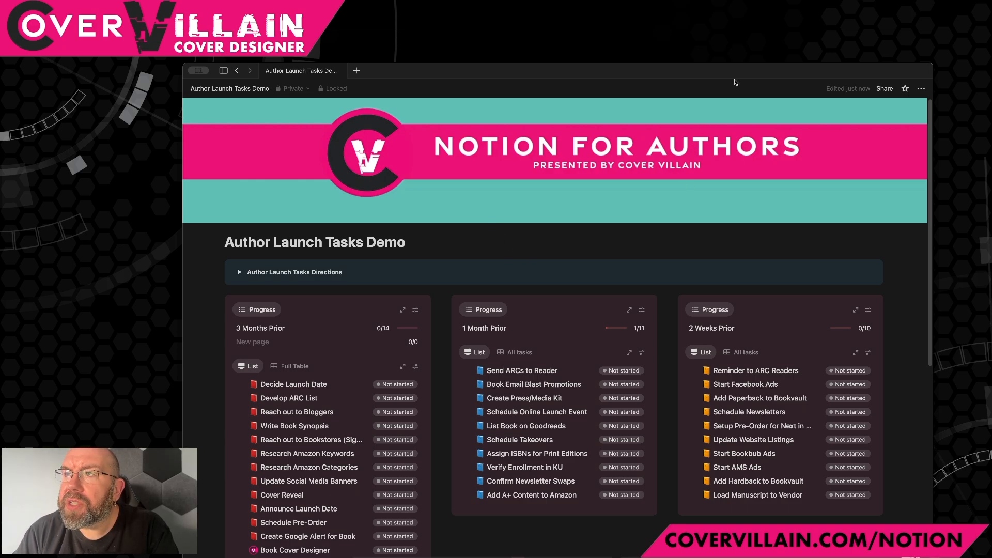
# - Unlock the Author Launch Tasks Demo page so that it can be edited
pyautogui.click(921, 88)
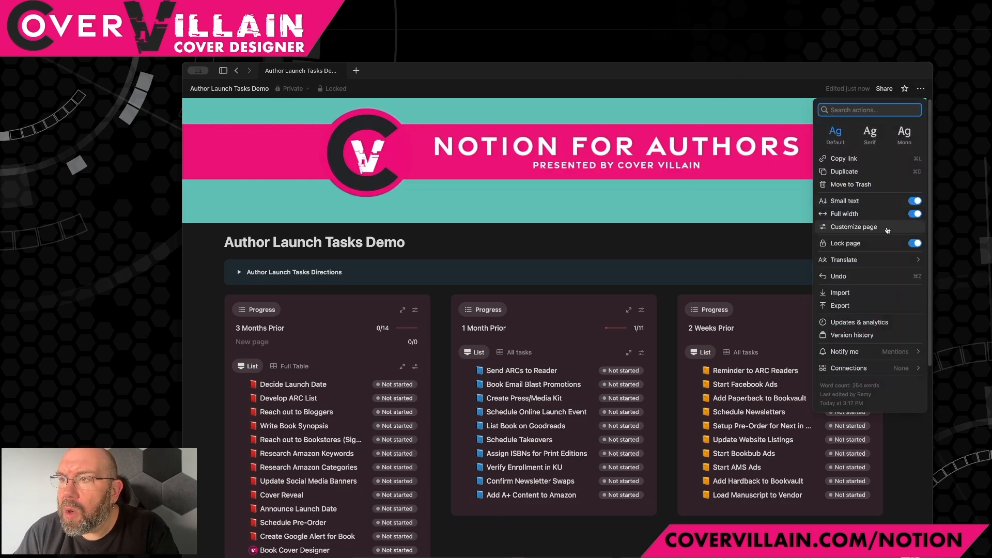
pyautogui.click(915, 244)
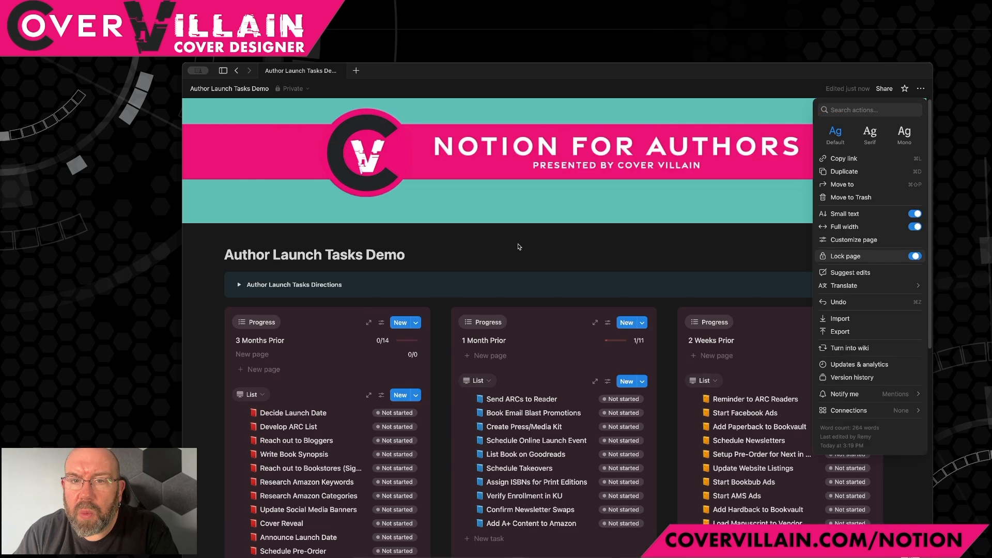
pyautogui.click(507, 244)
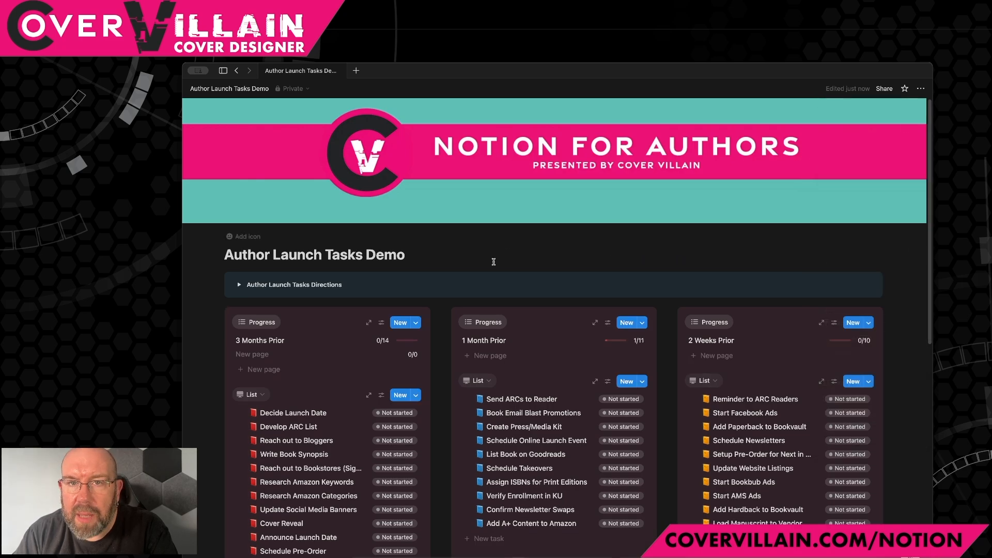
# - Mark Decide Launch Date, Develop ARC List, Reach out to Bloggers, Write Book Synopsis and, under 1 Month Prior, Send ARCs to Reader as Done
pyautogui.scroll(-2, 312, 352)
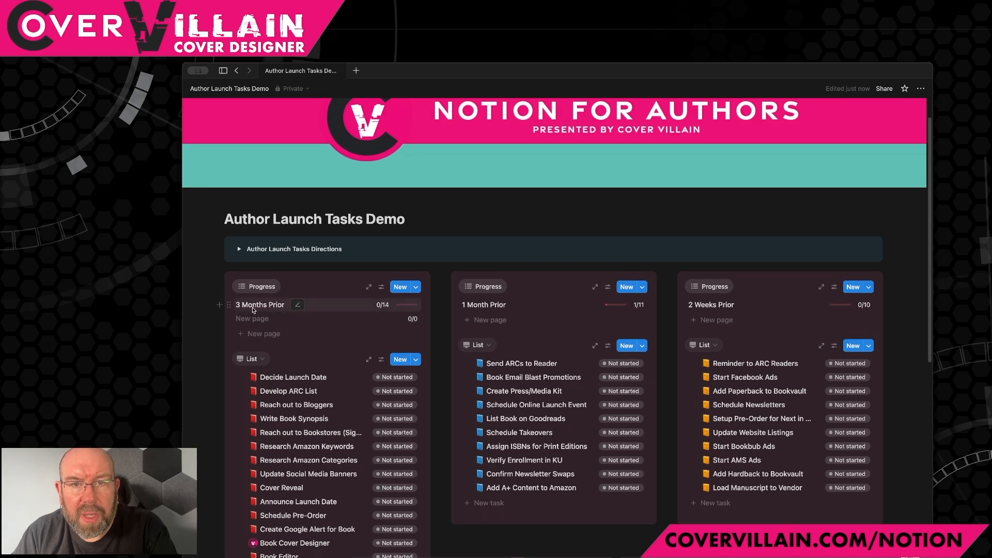
pyautogui.scroll(-1, 292, 337)
pyautogui.scroll(-1, 292, 337)
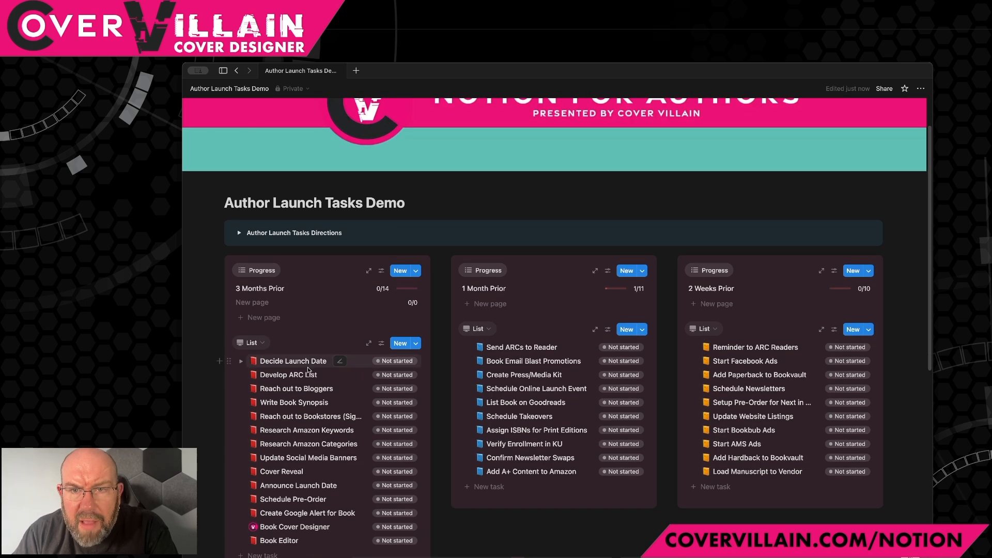
pyautogui.click(383, 361)
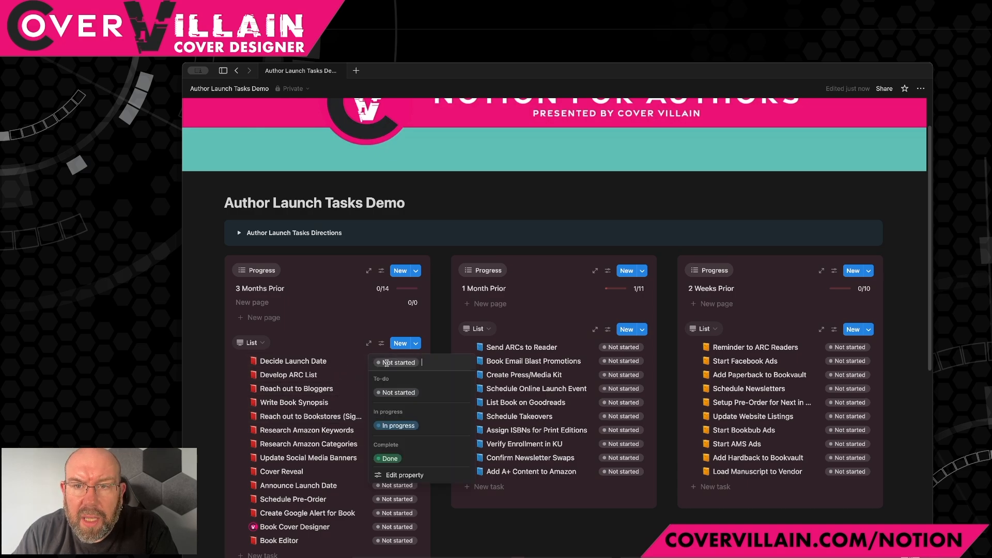
pyautogui.click(389, 458)
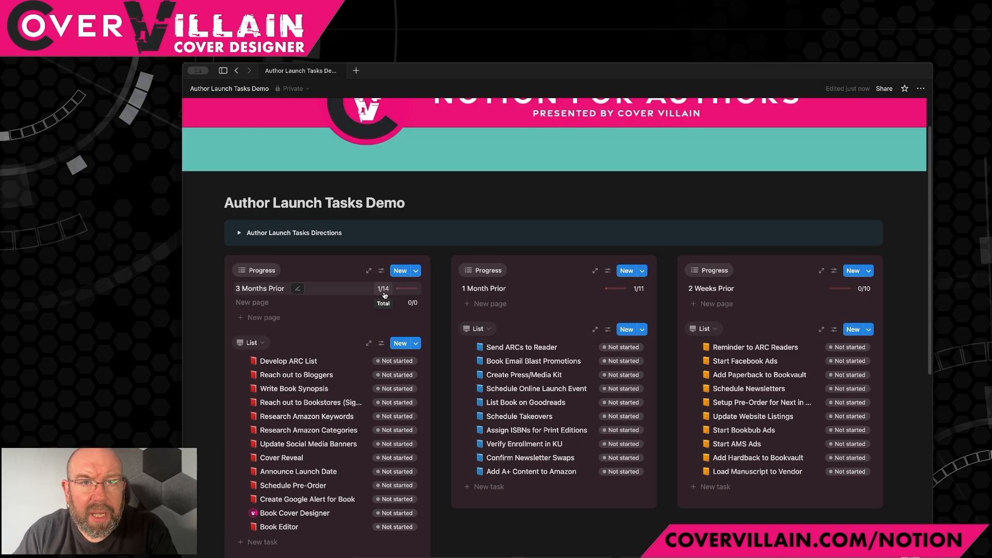
pyautogui.click(394, 361)
pyautogui.click(393, 458)
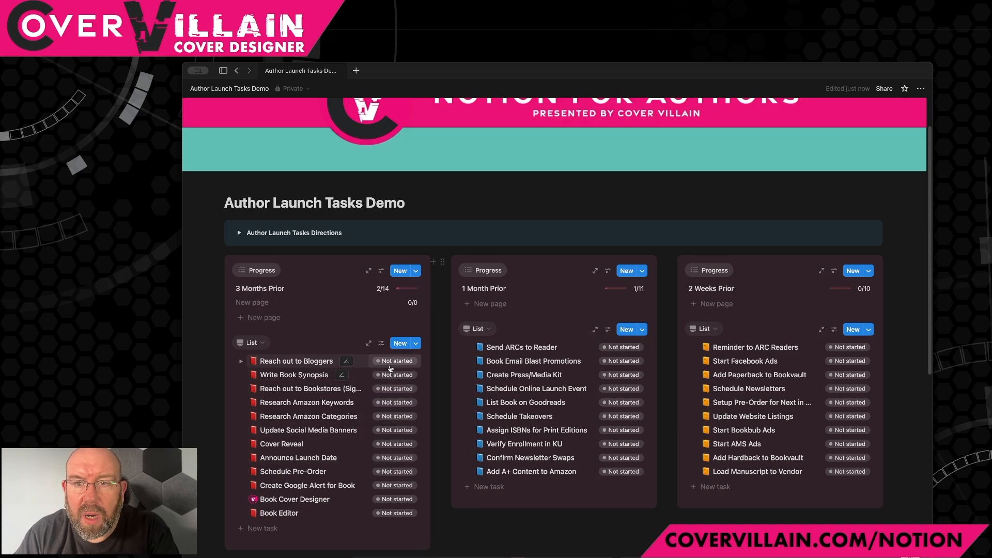
pyautogui.click(390, 366)
pyautogui.click(392, 458)
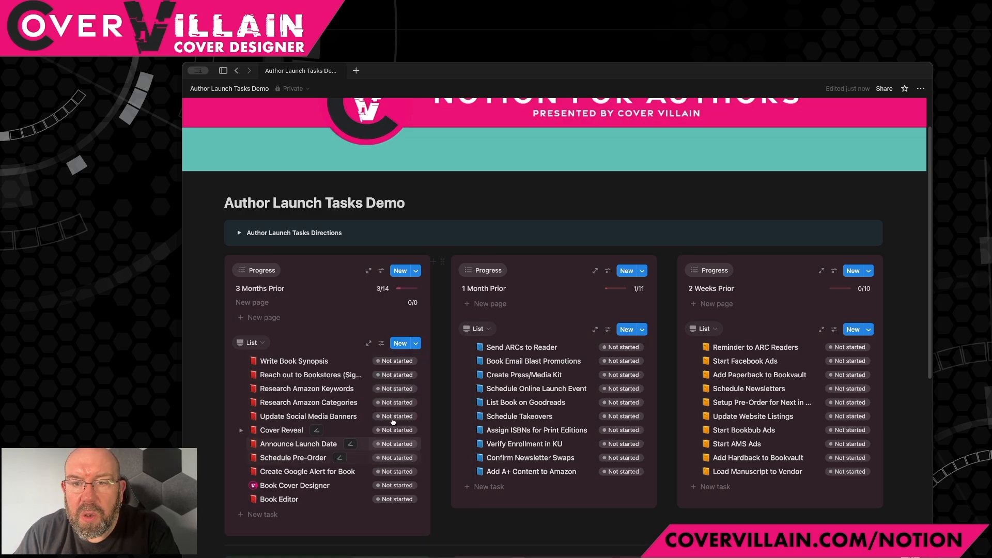
pyautogui.click(394, 361)
pyautogui.click(393, 458)
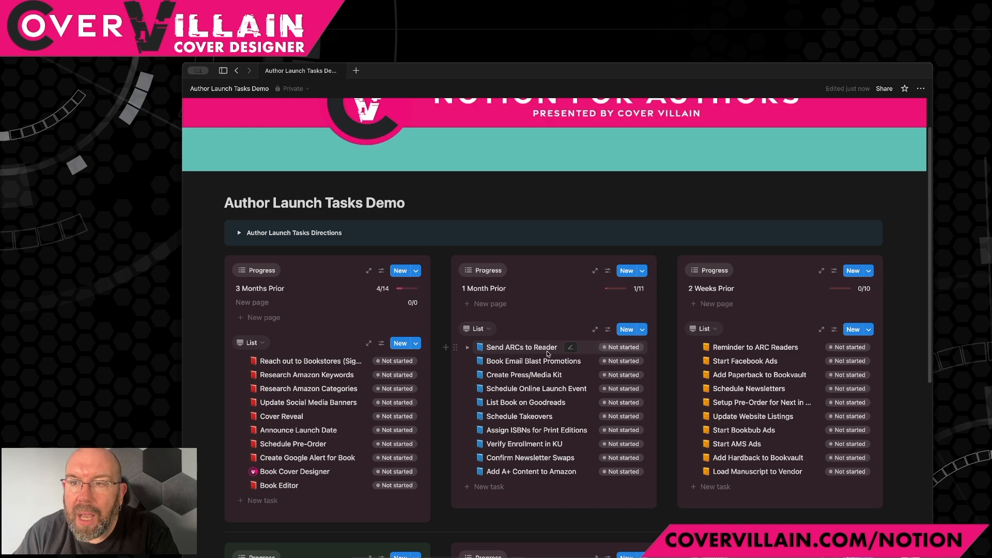
pyautogui.click(623, 347)
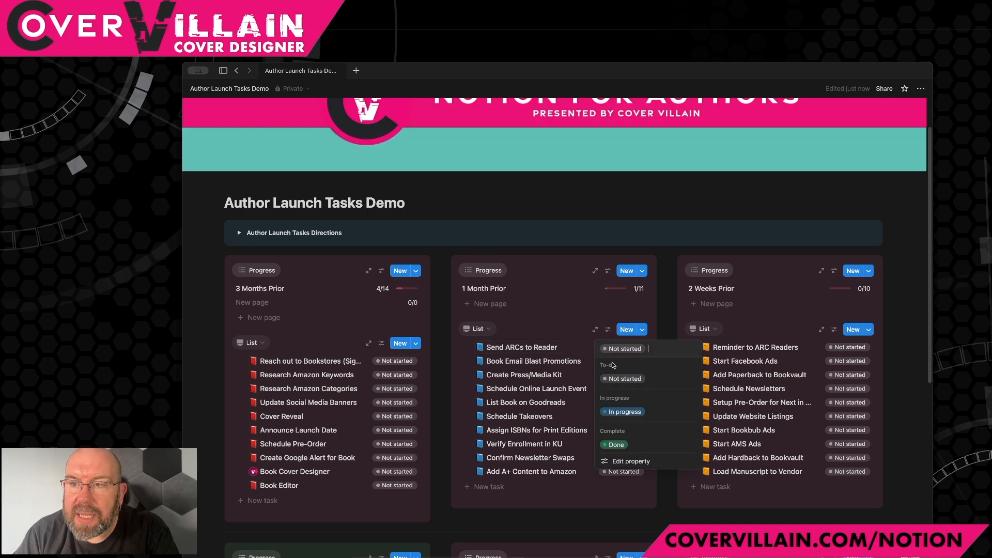
pyautogui.click(612, 445)
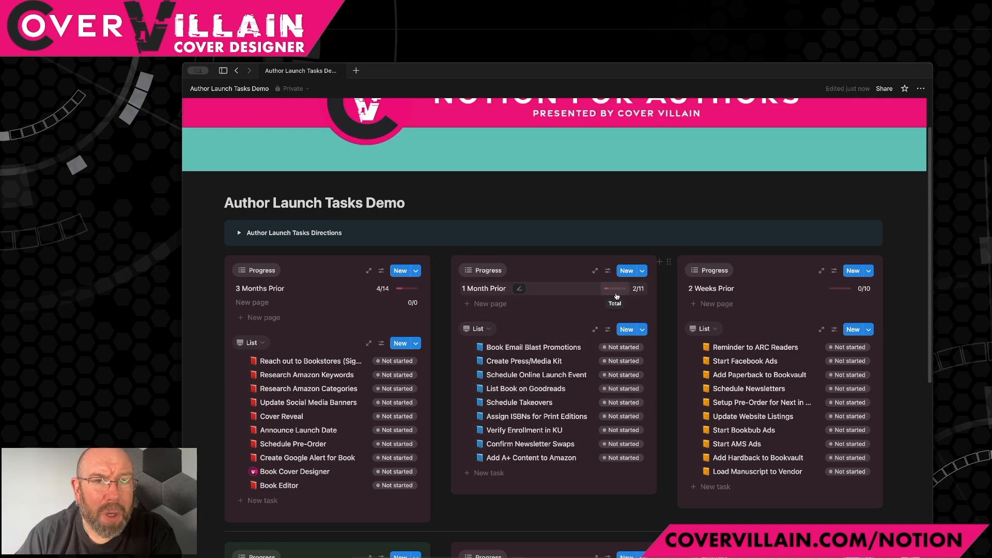
# - Add a new task named "Talk to Designer about Special Edition" to the 3 Months Prior task list
pyautogui.click(258, 502)
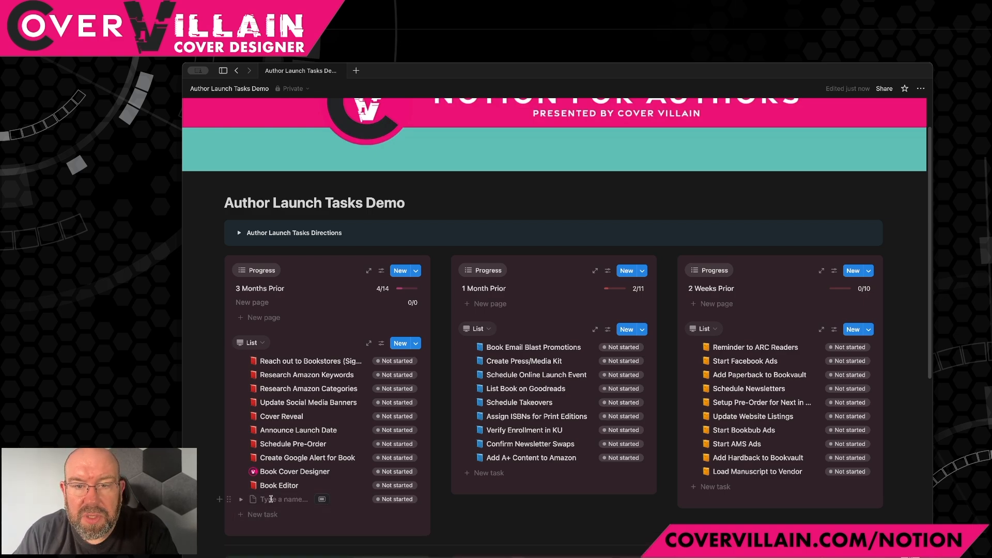
pyautogui.write('Talk to')
pyautogui.write(' Designer about')
pyautogui.write(' Special Edition')
pyautogui.press('Return')
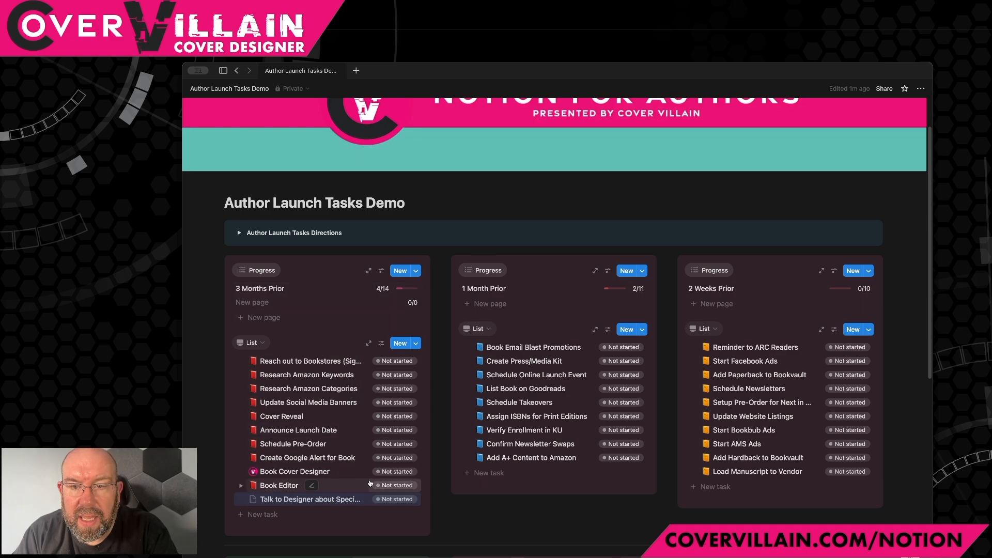
# - Show the 3 Months Prior tasks in the Full Table view and link the new designer task to 3 Months Prior under Administrative Tasks
pyautogui.scroll(-1, 374, 484)
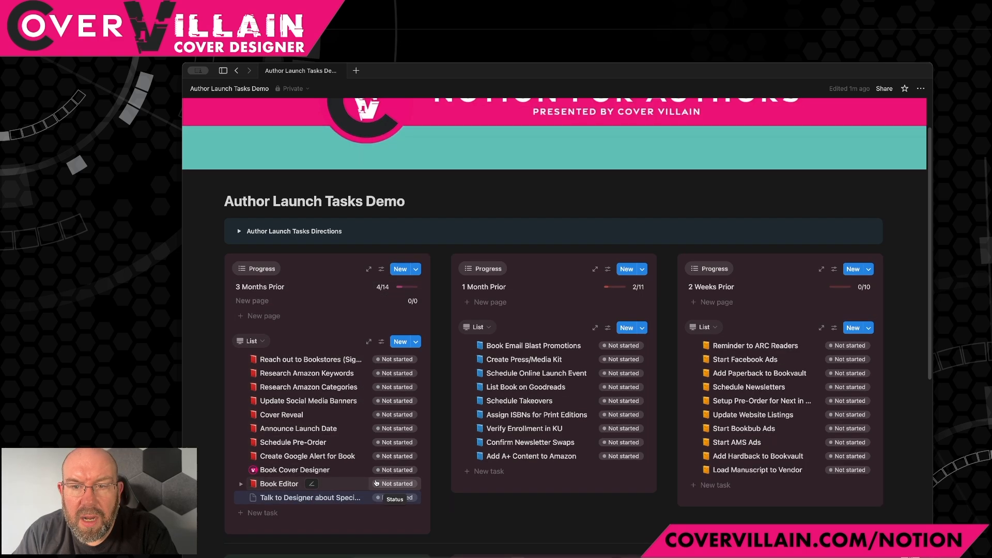
pyautogui.click(253, 341)
pyautogui.click(270, 391)
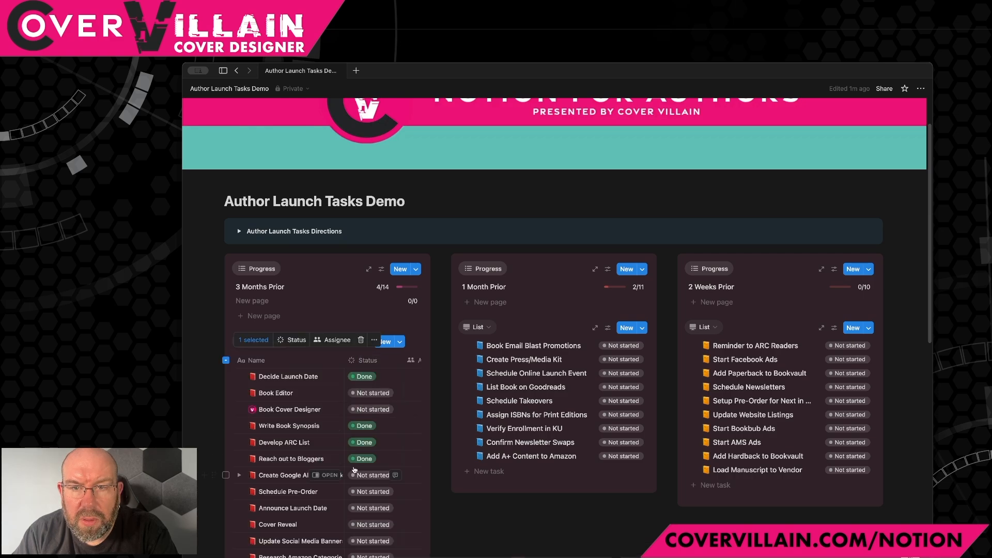
pyautogui.hscroll(5, 354, 467)
pyautogui.hscroll(2, 354, 467)
pyautogui.scroll(-3, 354, 496)
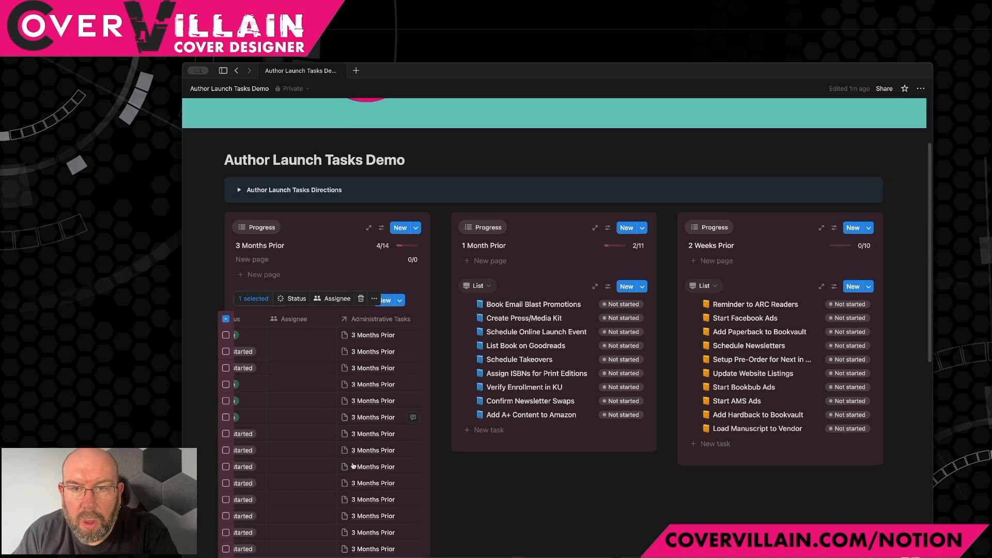
pyautogui.click(355, 527)
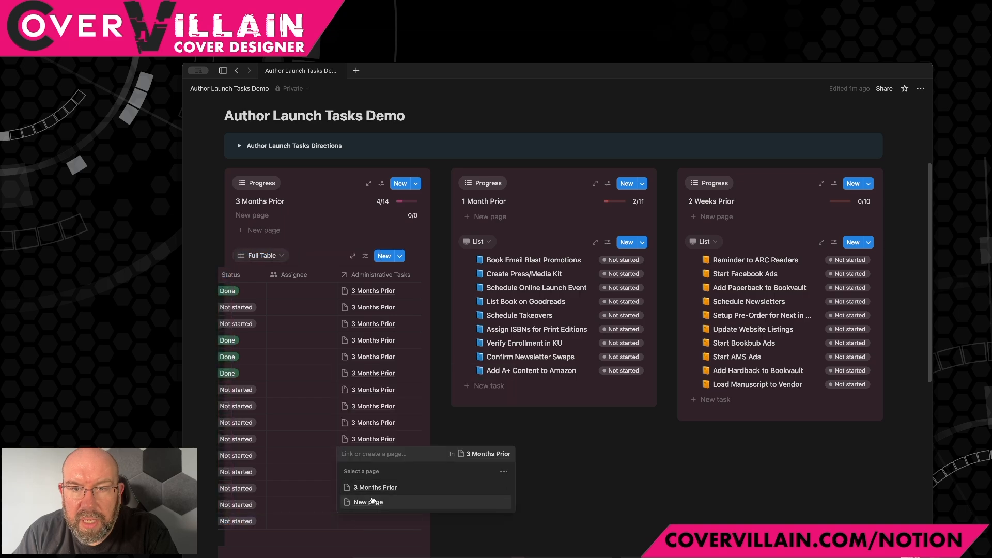
pyautogui.click(376, 488)
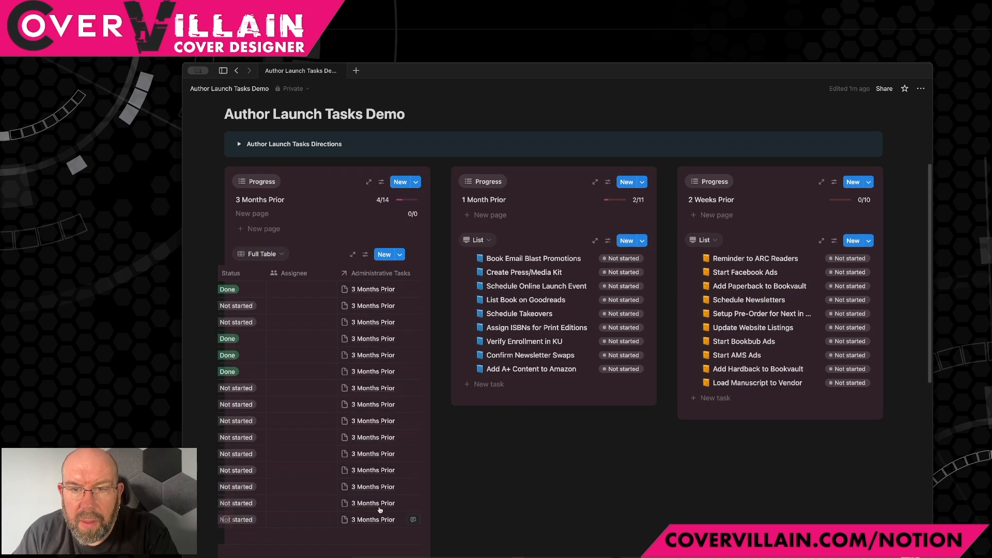
# - Check the 3 Months Prior progress total and switch its tasks back to the List view
pyautogui.scroll(2, 344, 345)
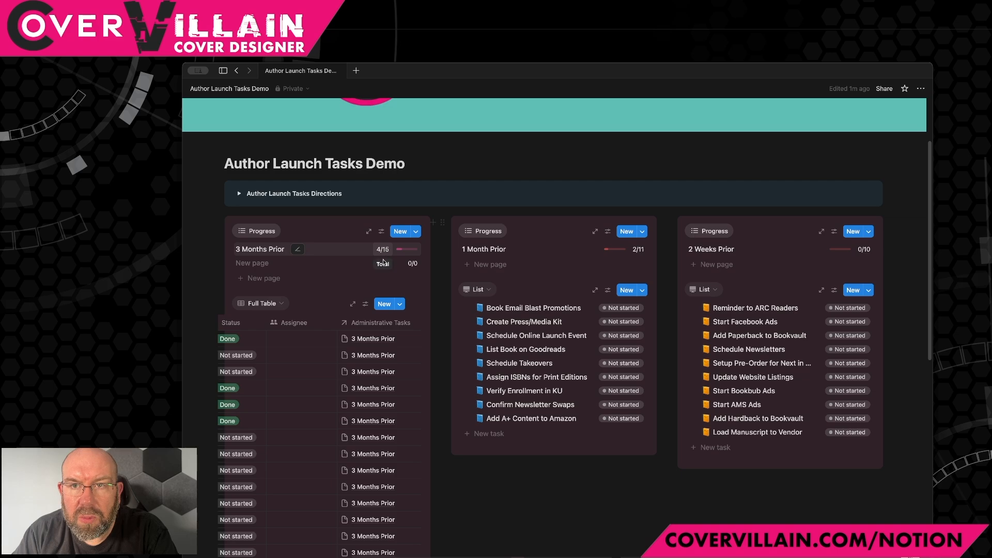
pyautogui.click(381, 278)
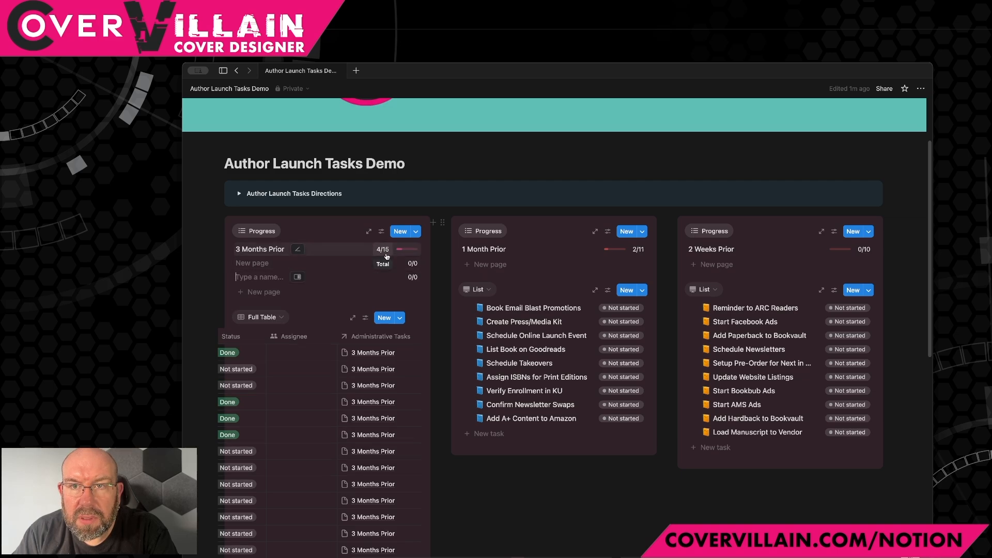
pyautogui.click(274, 317)
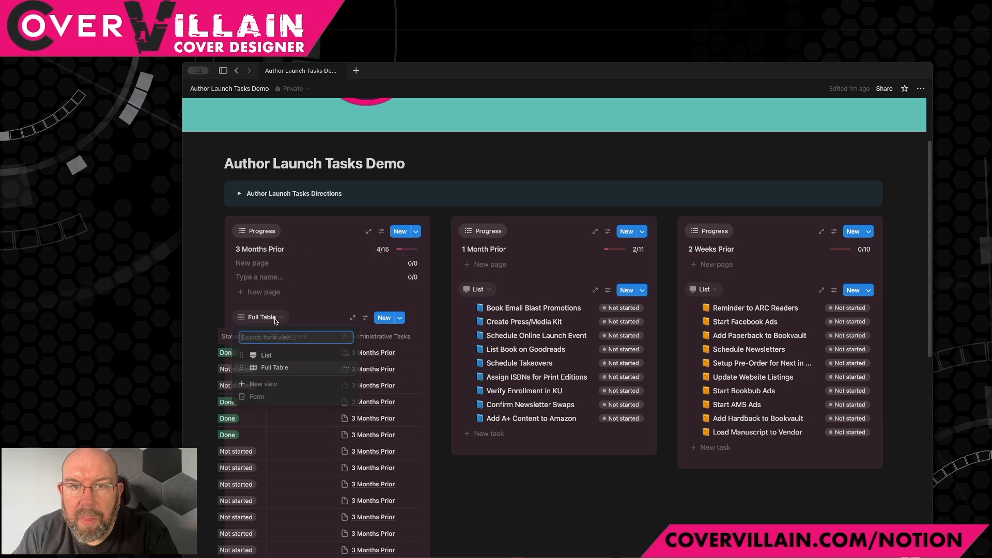
pyautogui.click(271, 356)
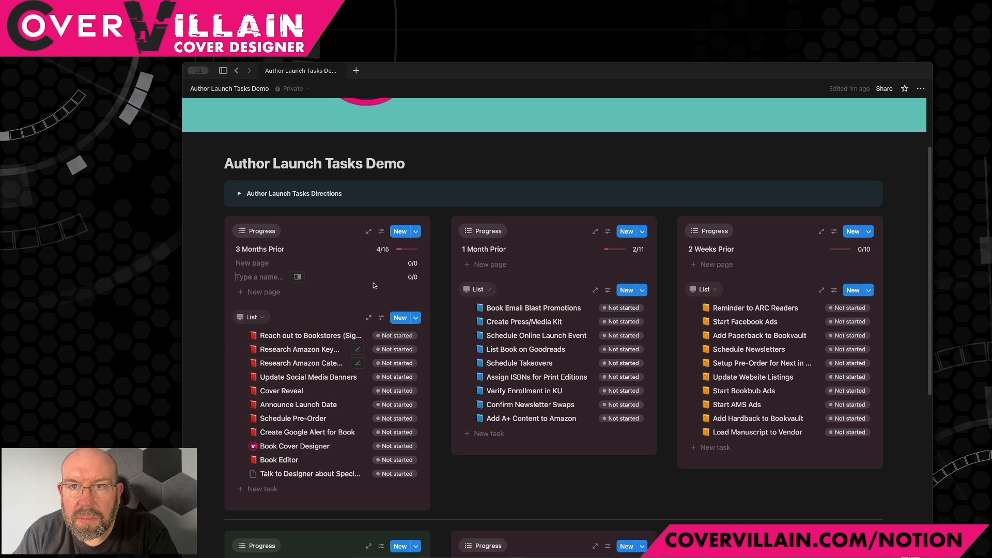
# - Examine the 3 Months Prior tasks and their columns in the Full Table view, and return to the List view
pyautogui.click(253, 317)
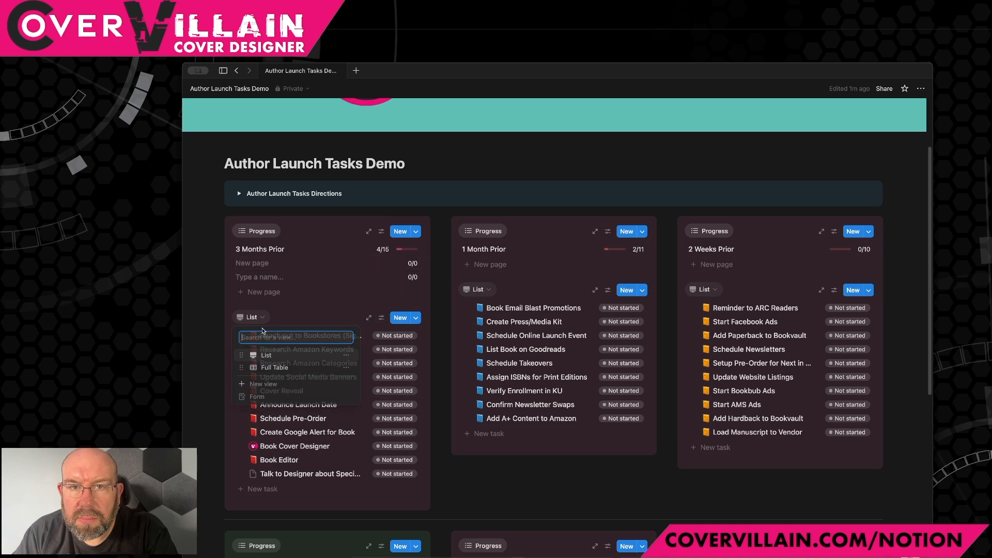
pyautogui.click(272, 365)
pyautogui.scroll(-3, 361, 468)
pyautogui.hscroll(5, 356, 455)
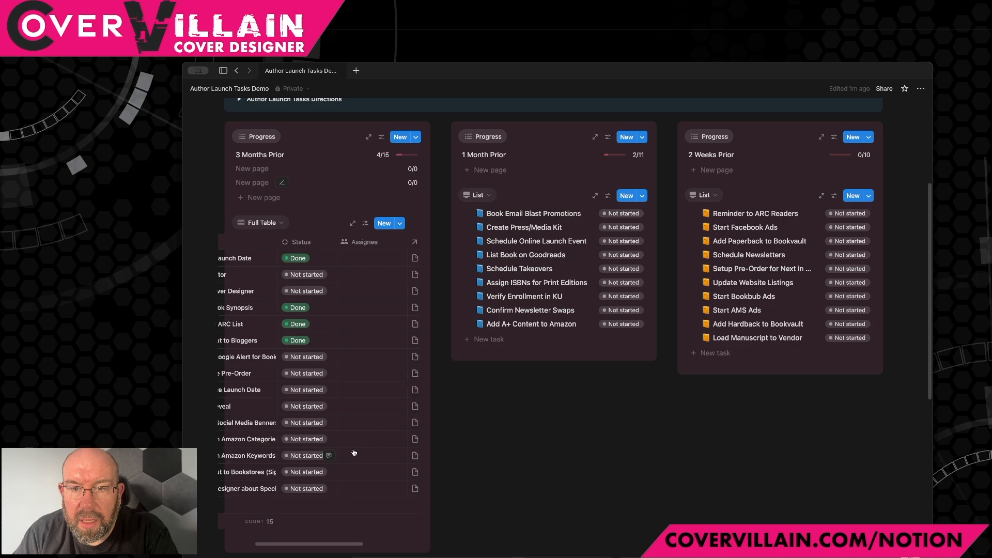
pyautogui.hscroll(-5, 349, 451)
pyautogui.scroll(3, 348, 450)
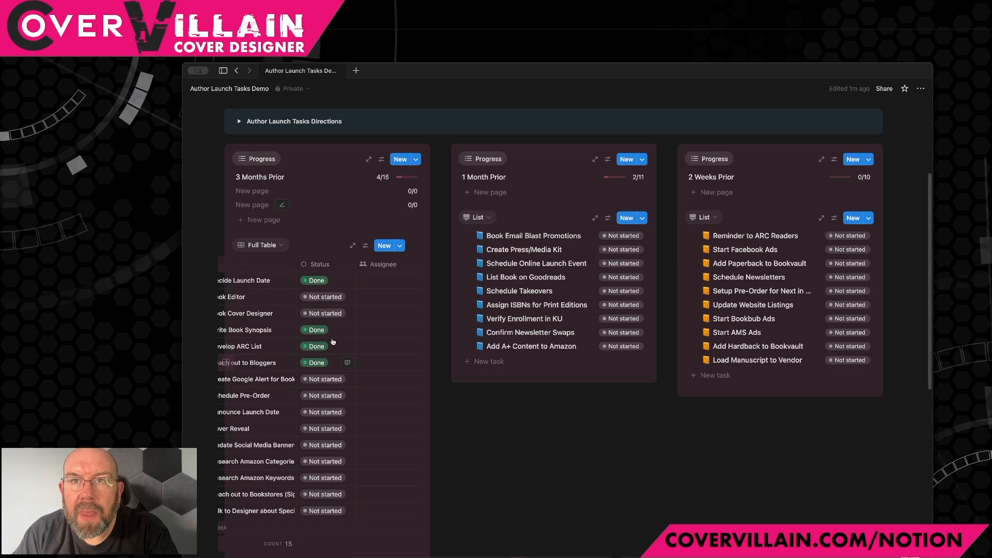
pyautogui.click(266, 312)
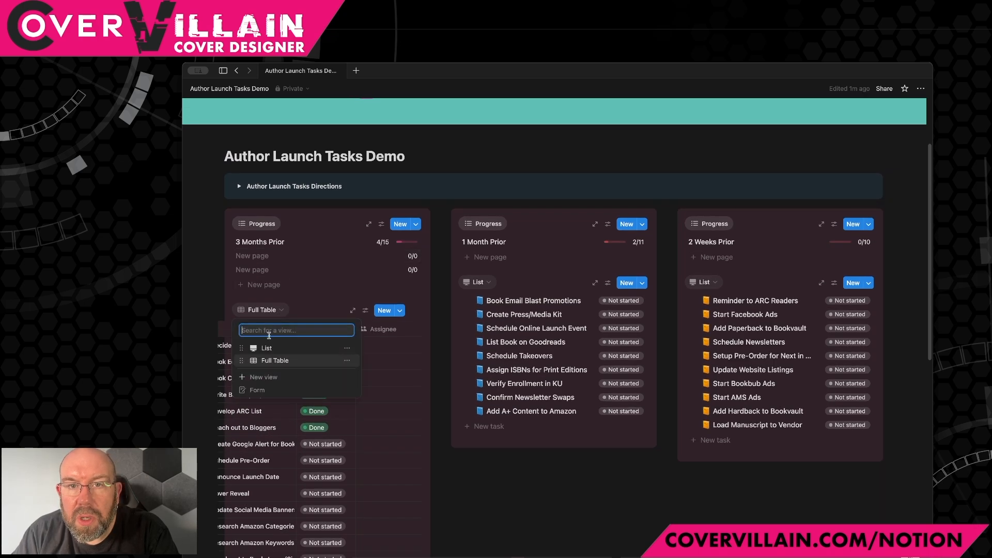
pyautogui.click(263, 348)
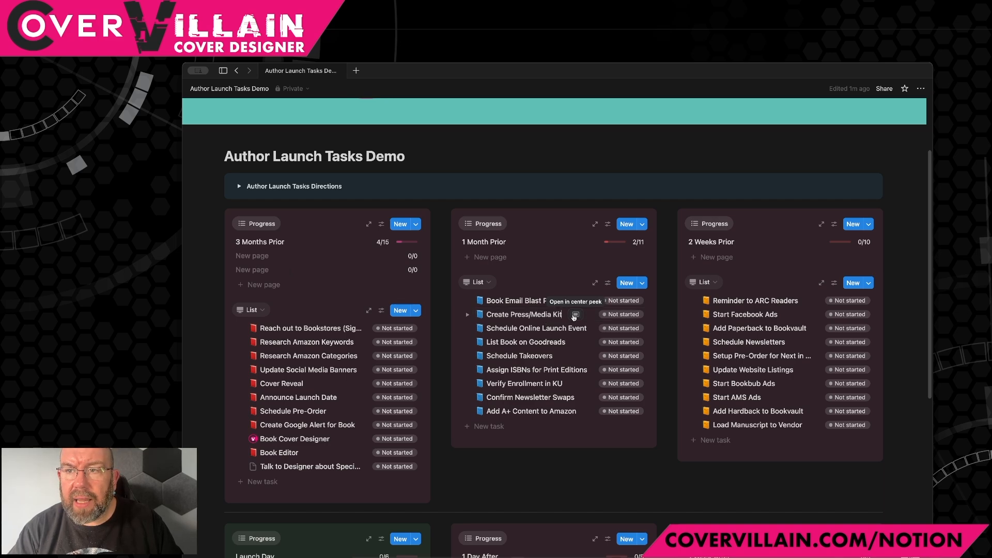
# - Open the Create Press/Media Kit task under 1 Month Prior and write "Keep all my notes about my press kit:" in its page body
pyautogui.click(574, 317)
pyautogui.click(473, 354)
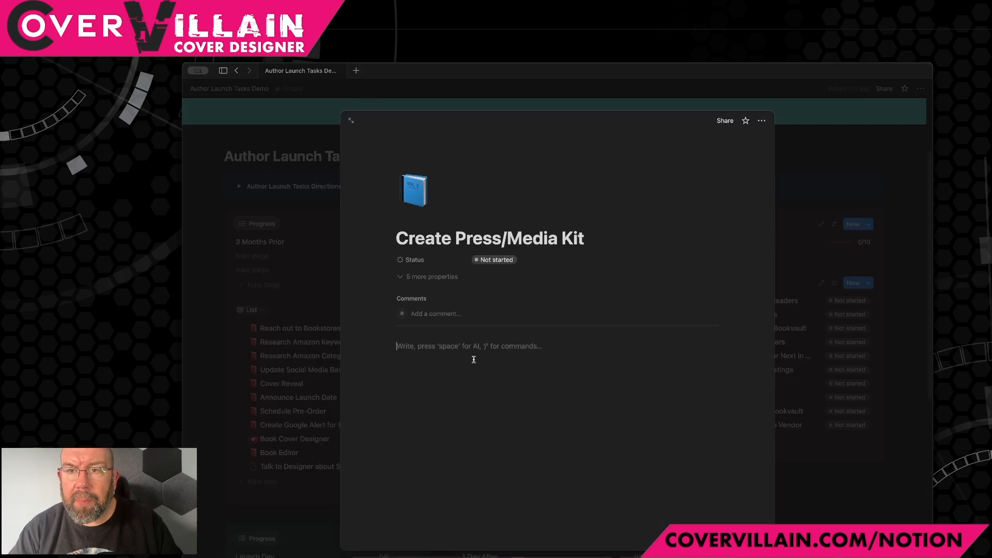
pyautogui.write('Ke')
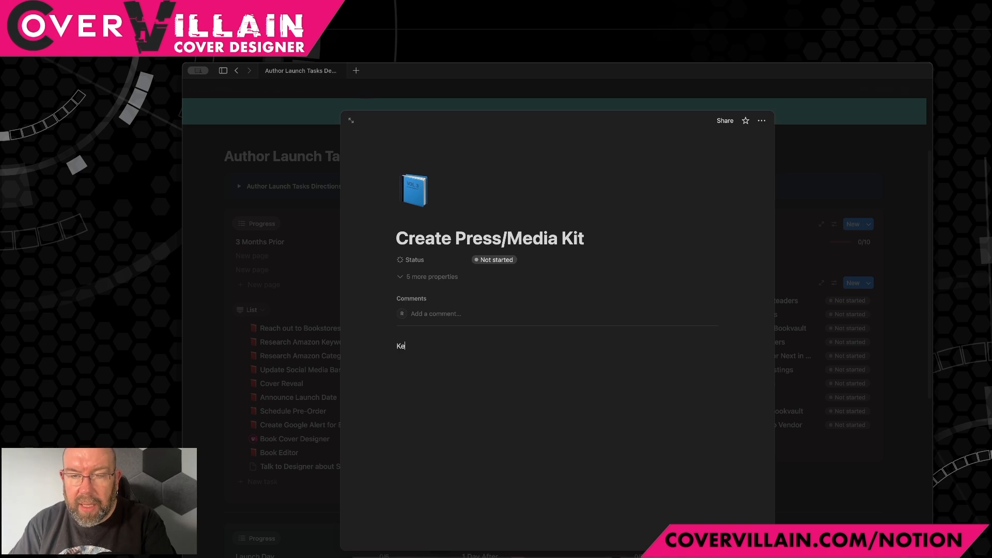
pyautogui.write('ep all my notes')
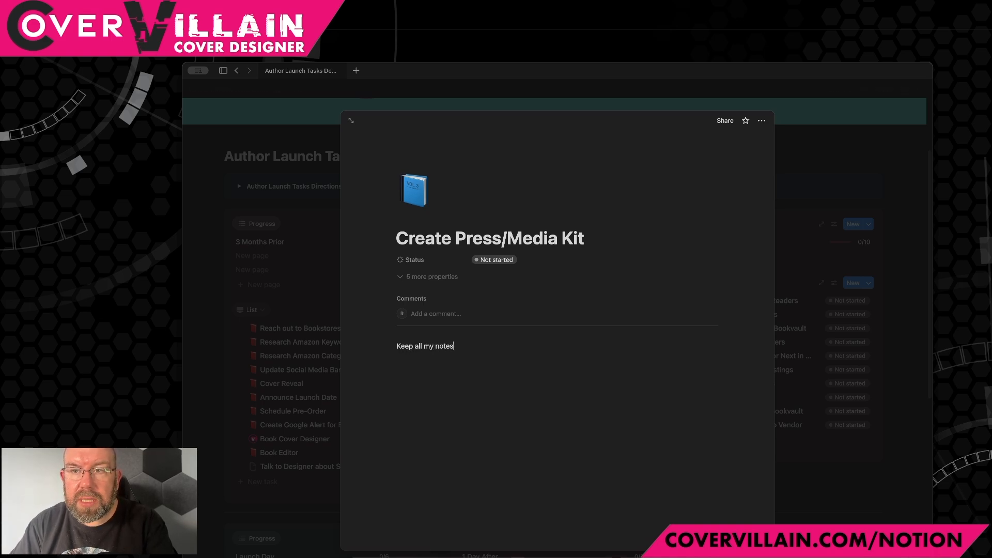
pyautogui.write(' about my press kit:')
pyautogui.press('Return')
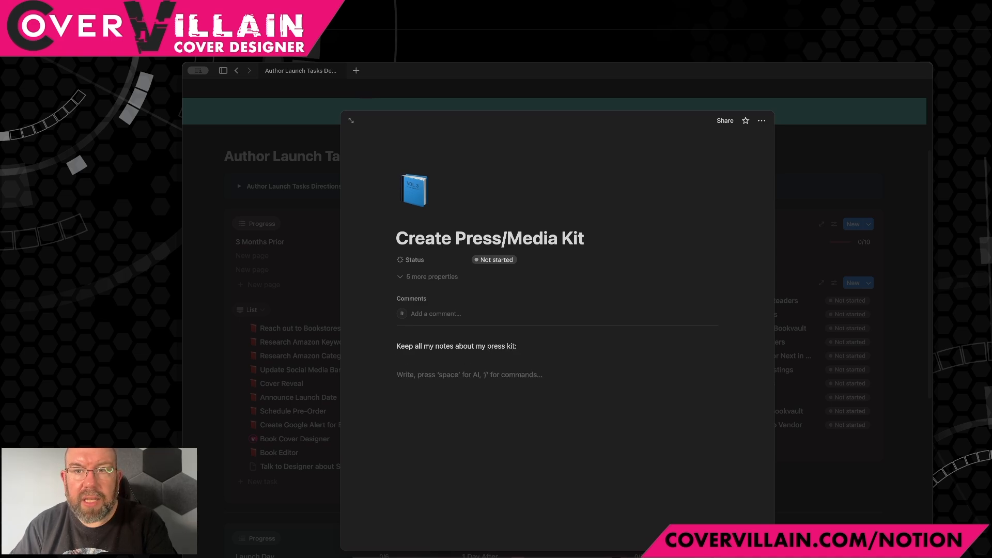
# - Add the lines "Add Item 1" and "Add Item 2" to the press kit notes and close the task page
pyautogui.write('Add Item 1')
pyautogui.press('Return')
pyautogui.write('Add Item')
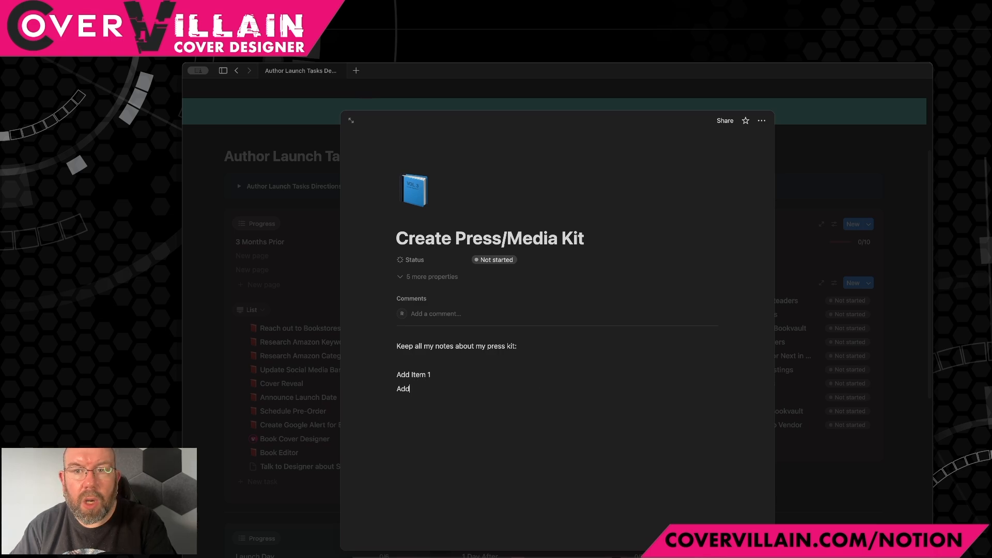
pyautogui.write(' 2')
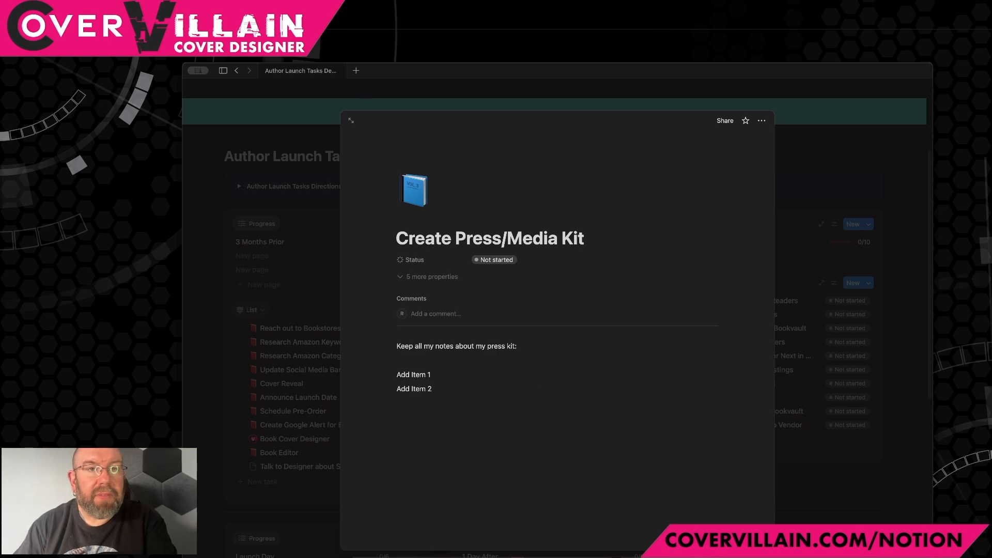
pyautogui.click(306, 298)
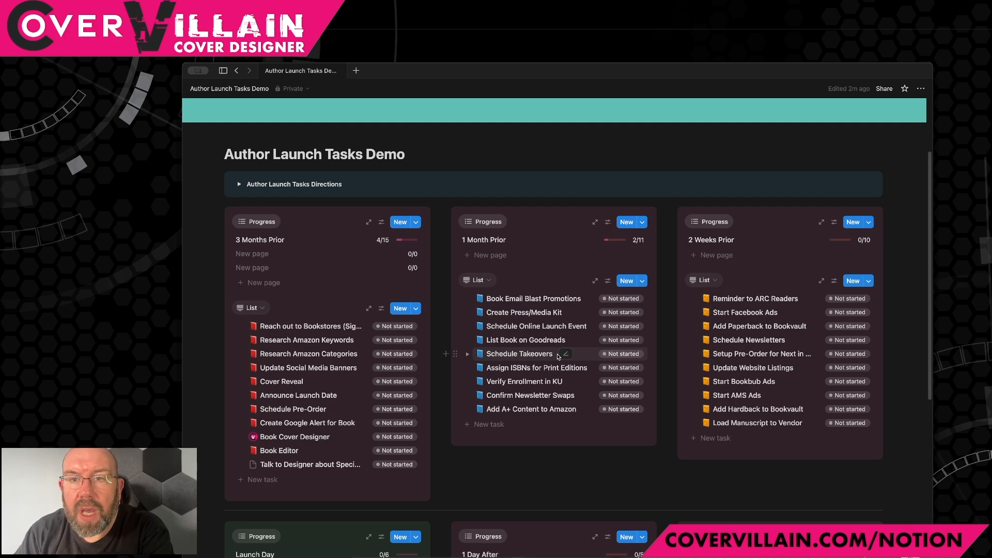
# - Show the 3 Months Prior tasks in the Full Table view and set the Decide Launch Date status to Not started
pyautogui.click(257, 309)
pyautogui.click(270, 359)
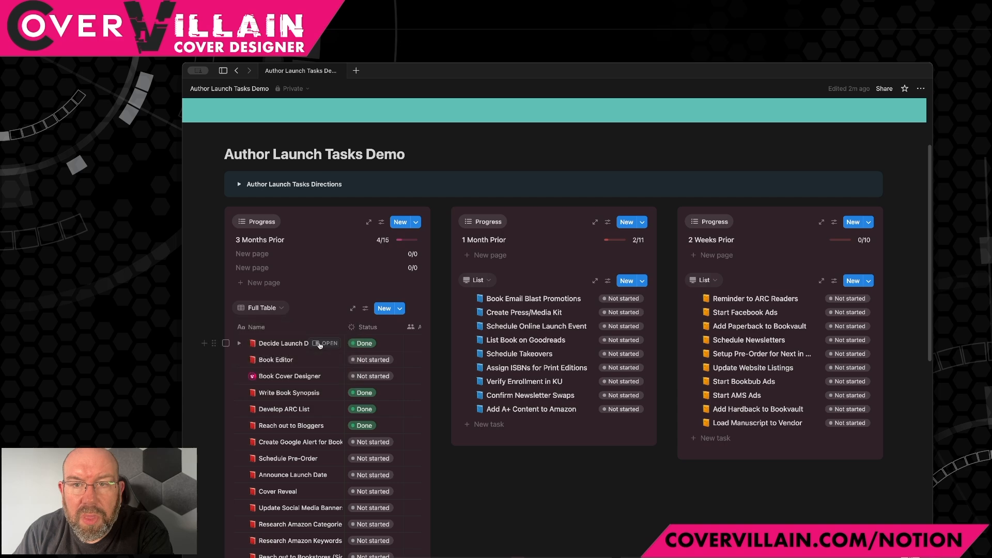
pyautogui.click(362, 343)
pyautogui.click(361, 373)
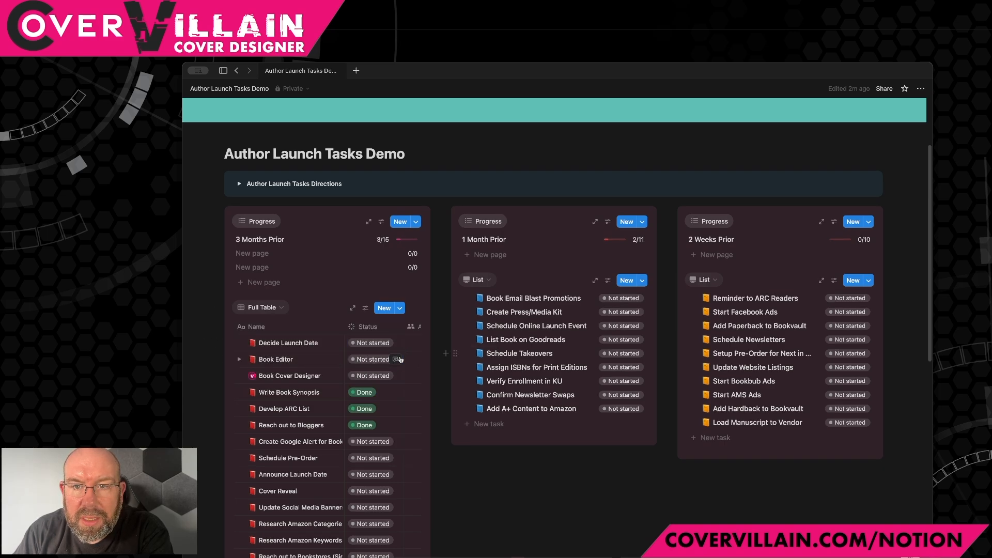
# - Fill the Not started status from Decide Launch Date down through all remaining tasks in the 3 Months Prior table
pyautogui.click(372, 344)
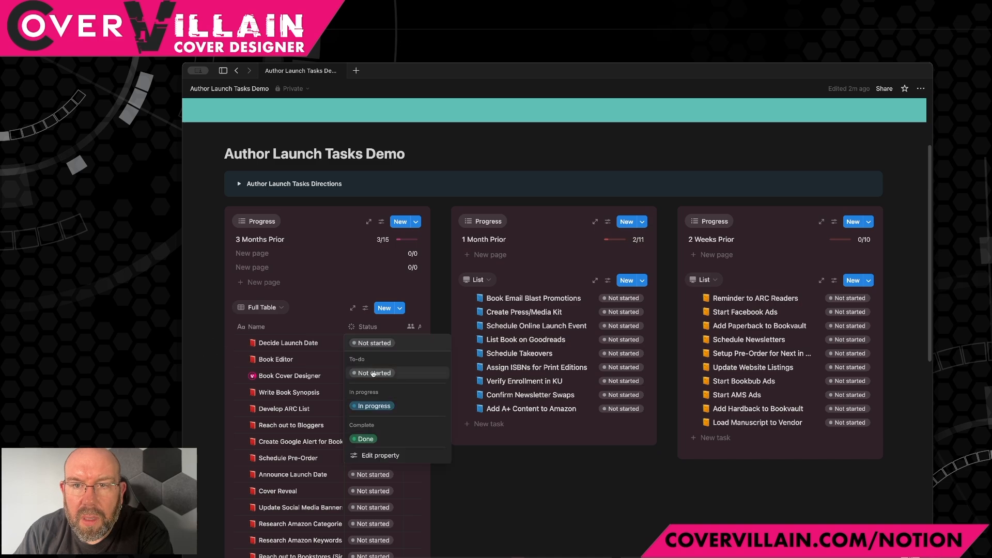
pyautogui.click(373, 373)
pyautogui.moveTo(390, 527); pyautogui.dragTo(394, 473)
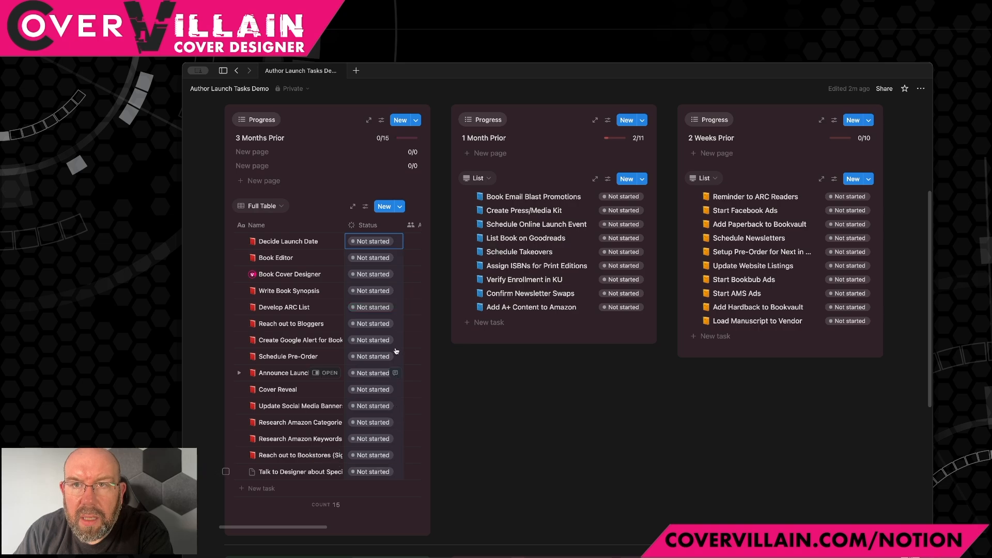
# - Switch the 3 Months Prior tasks back to the List view
pyautogui.scroll(3, 397, 351)
pyautogui.click(267, 337)
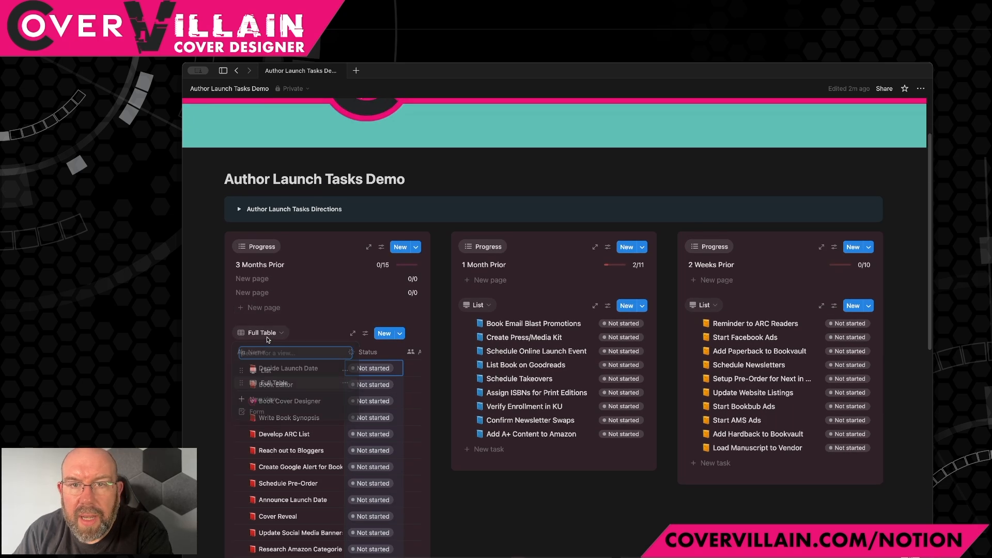
pyautogui.click(267, 371)
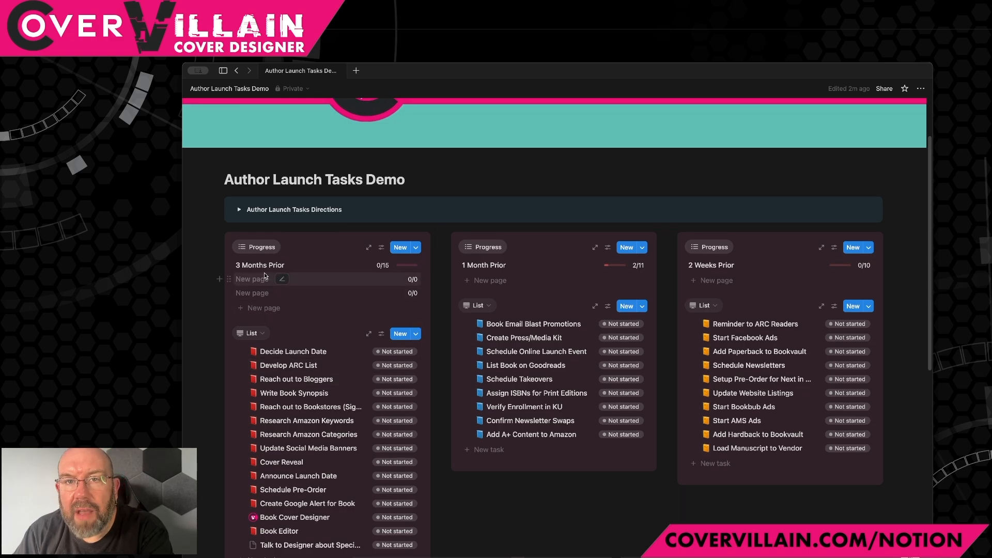
pyautogui.scroll(-2, 672, 269)
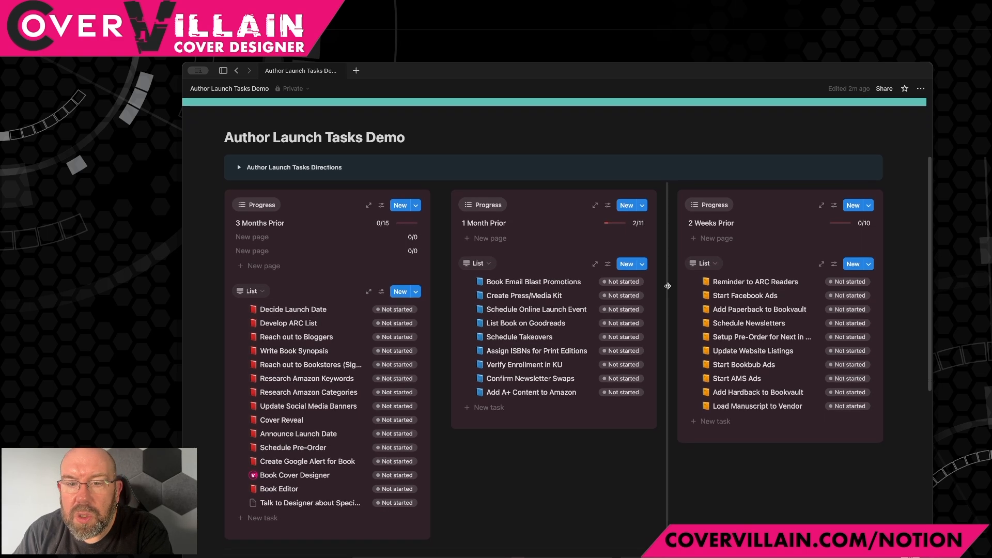
pyautogui.scroll(-2, 668, 286)
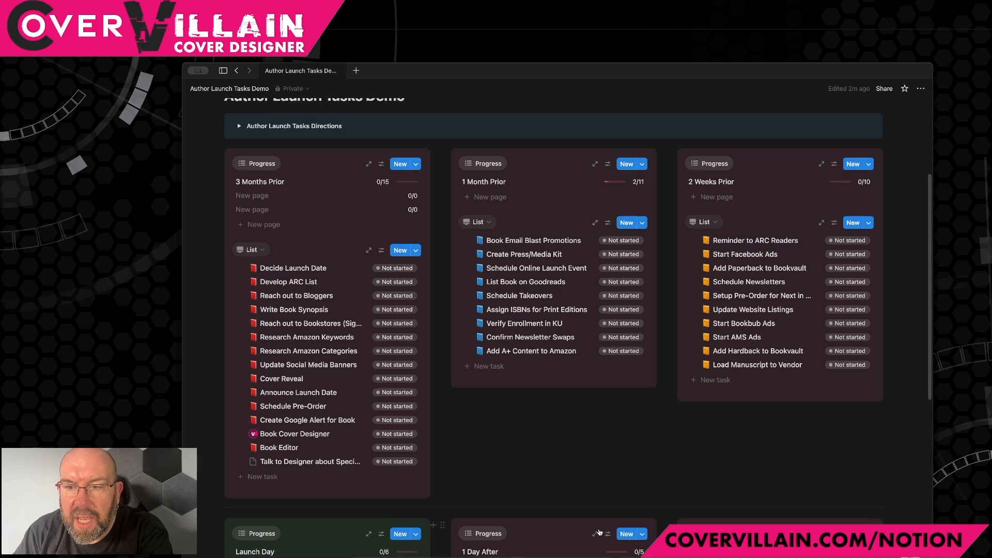
pyautogui.scroll(-1, 595, 533)
pyautogui.scroll(3, 412, 432)
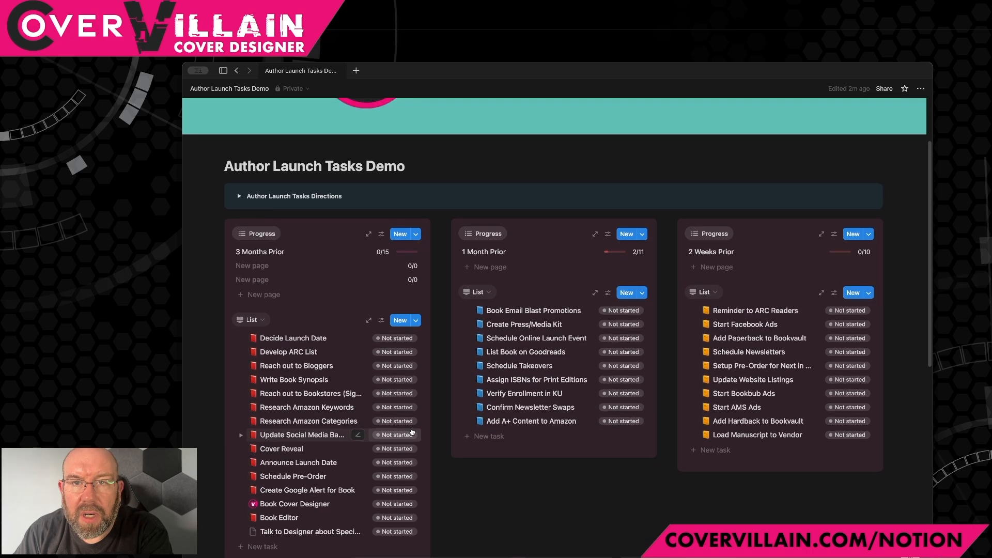